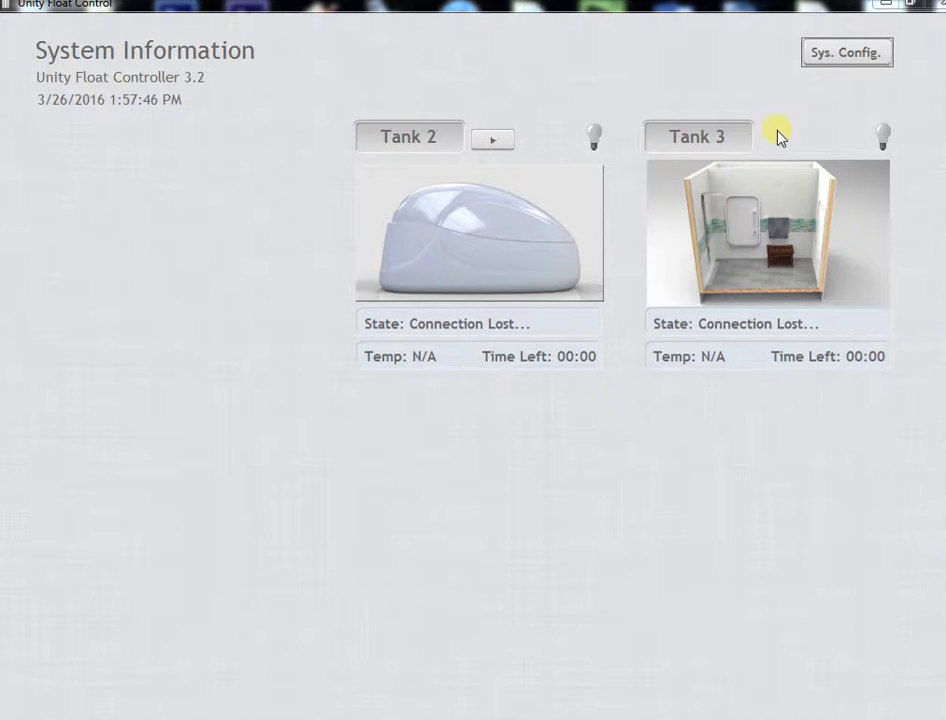
Open the system configuration and review the float, clean cycle, session and ozone length settings.
click(853, 62)
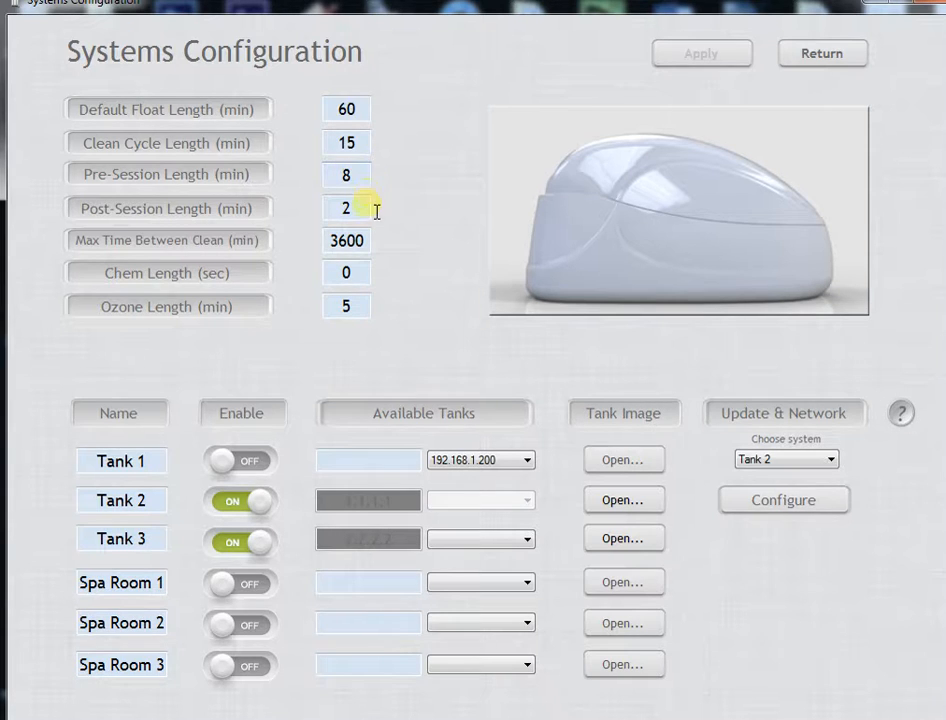
mouse_move(364, 216)
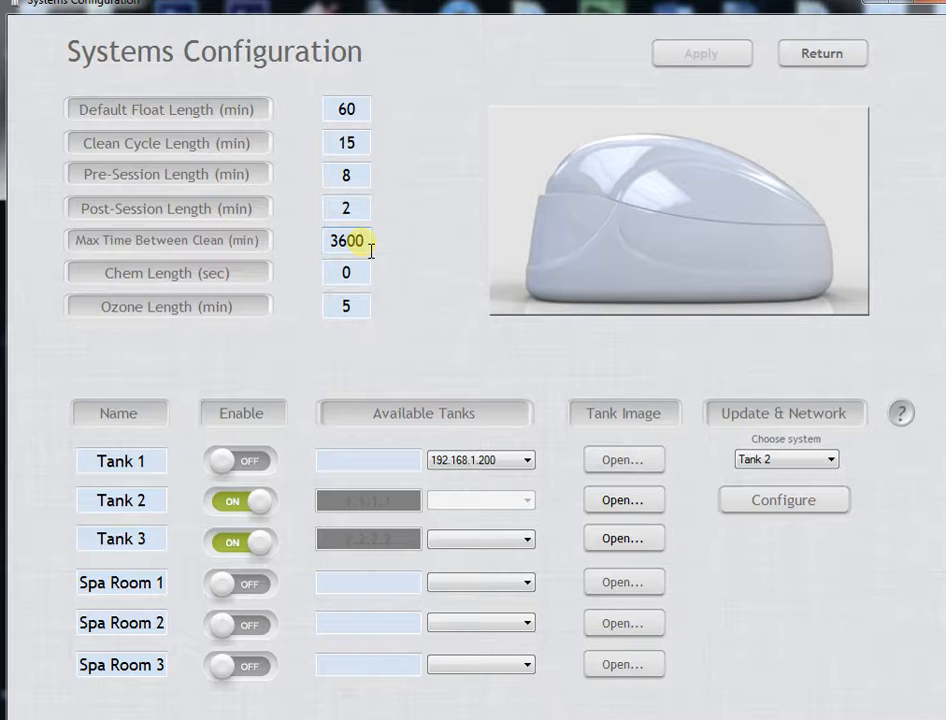
mouse_move(373, 248)
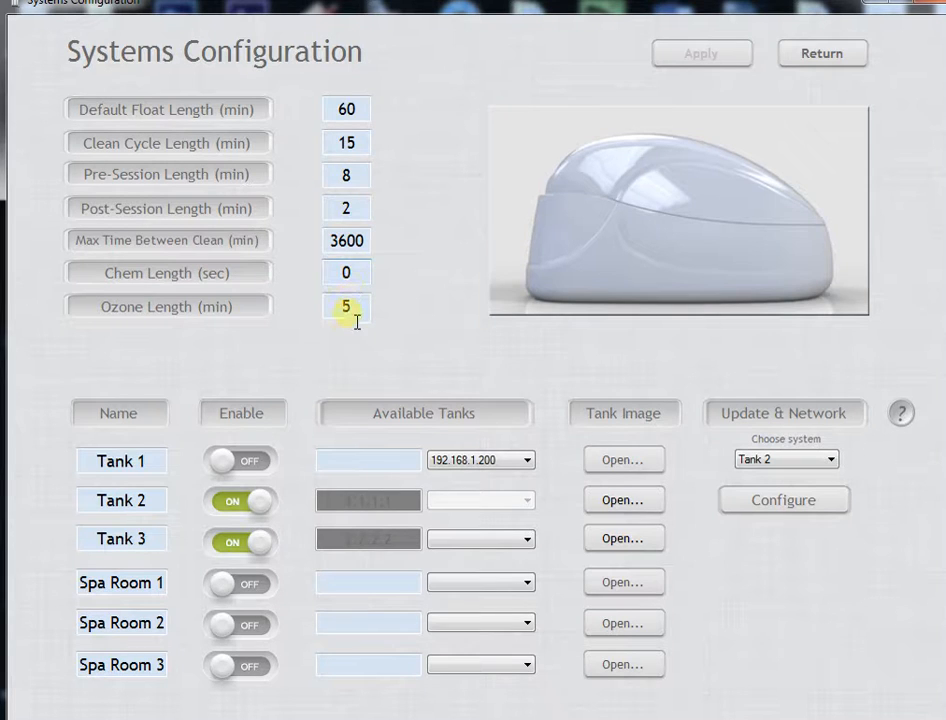
mouse_move(363, 315)
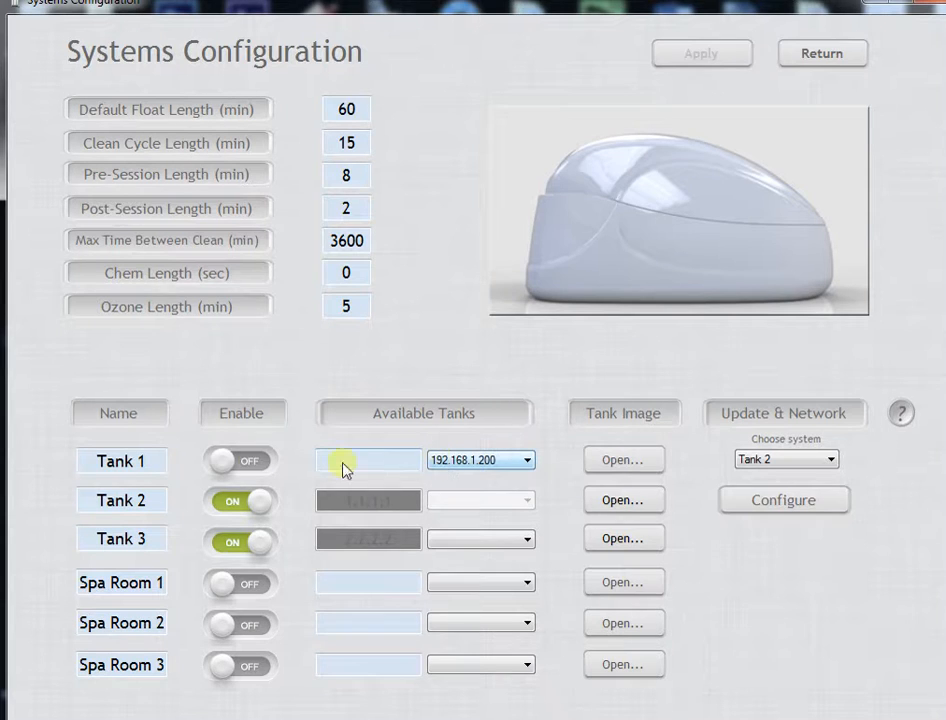
Check the available network addresses offered for Tank 1 and Spa Rooms 1, 2 and 3.
click(476, 467)
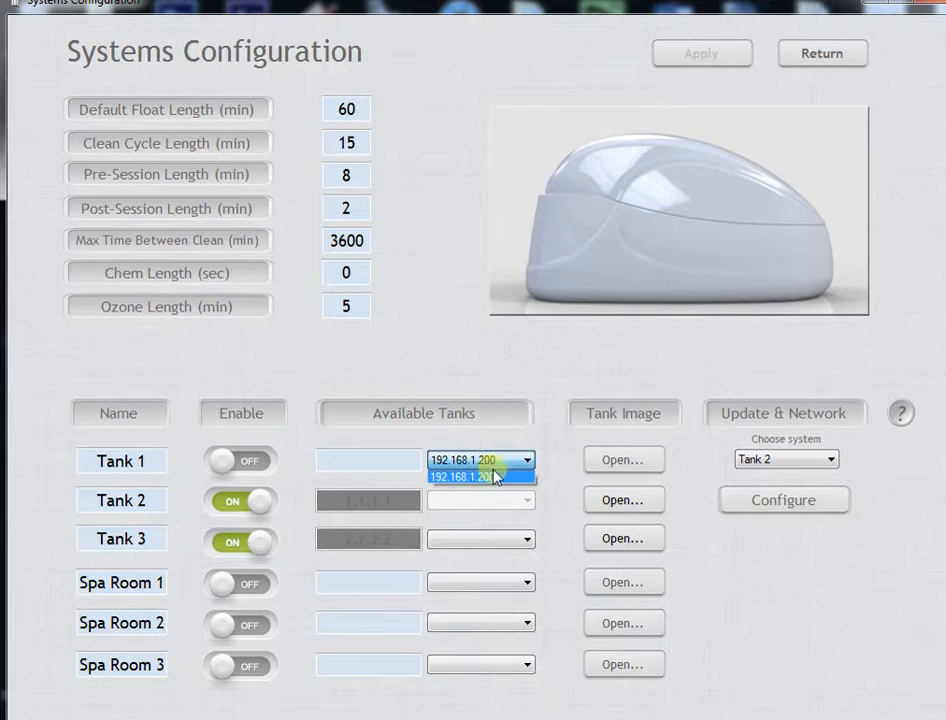
click(498, 586)
click(498, 584)
click(494, 623)
click(496, 623)
click(500, 664)
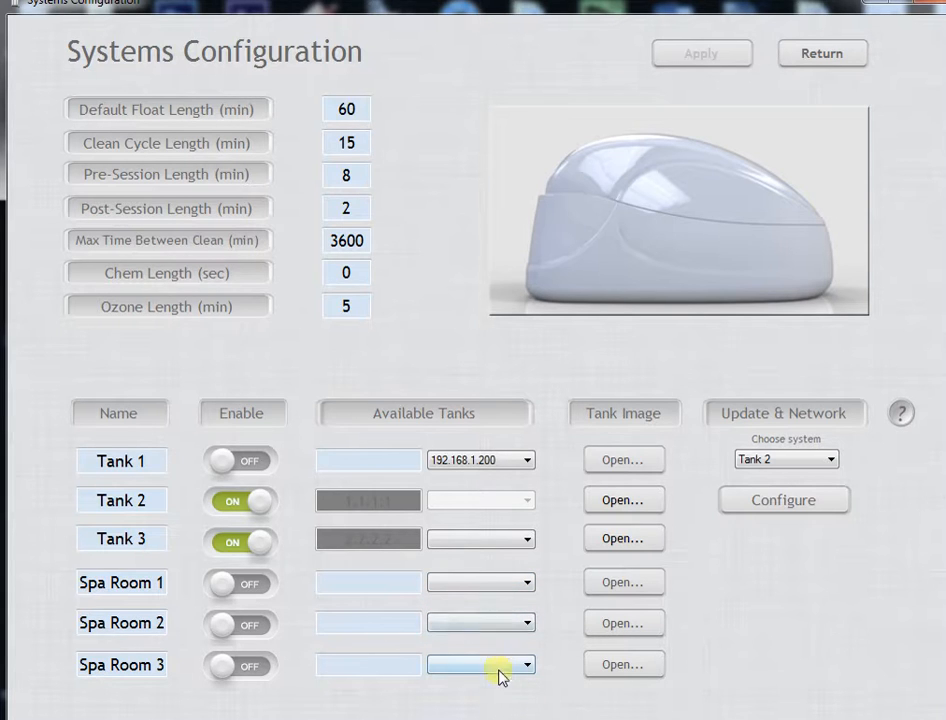
click(498, 665)
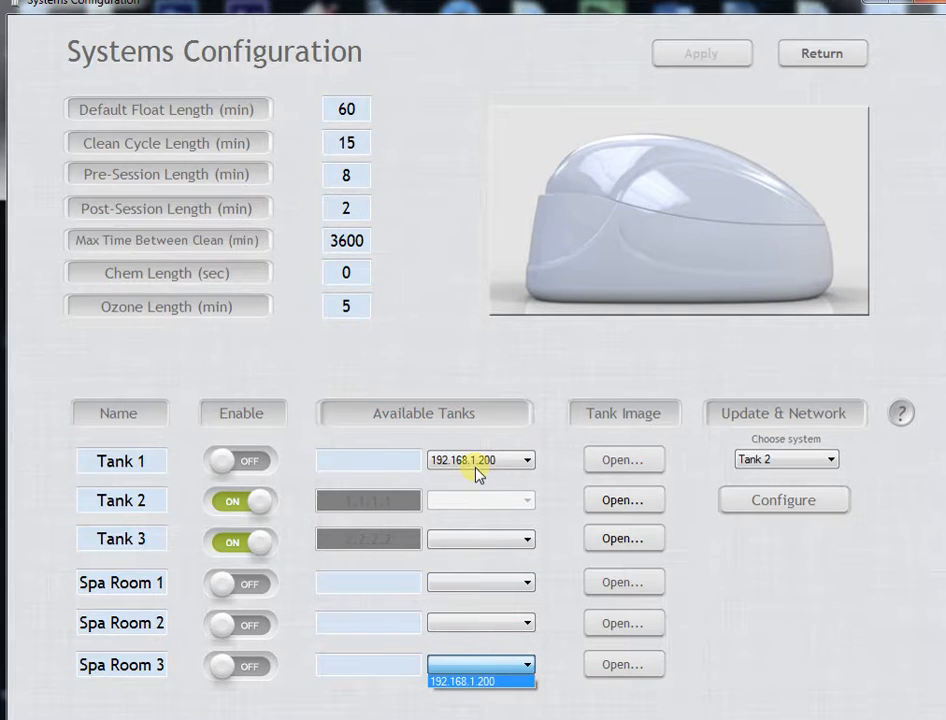
click(477, 354)
Enable Tank 1 with the address 192.168.1.200 and open its settings from the system overview.
click(492, 465)
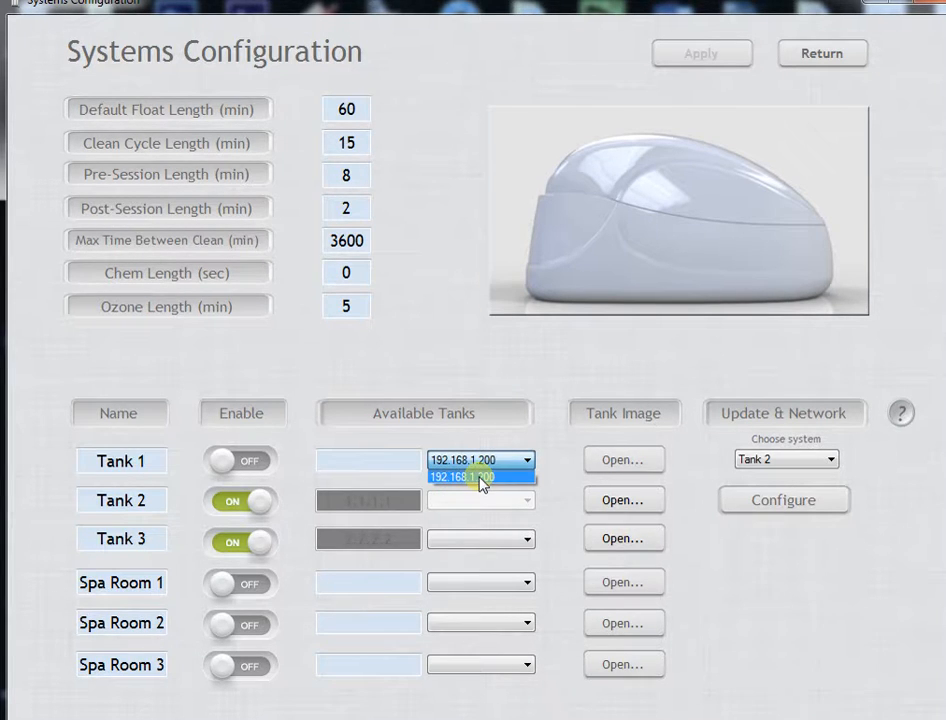
click(479, 477)
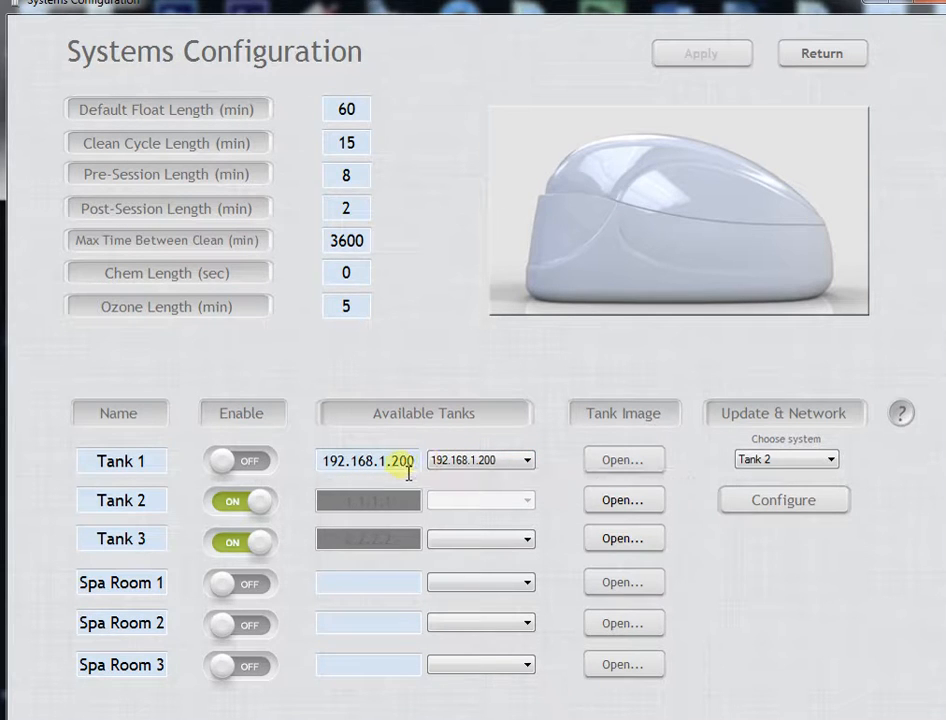
click(220, 461)
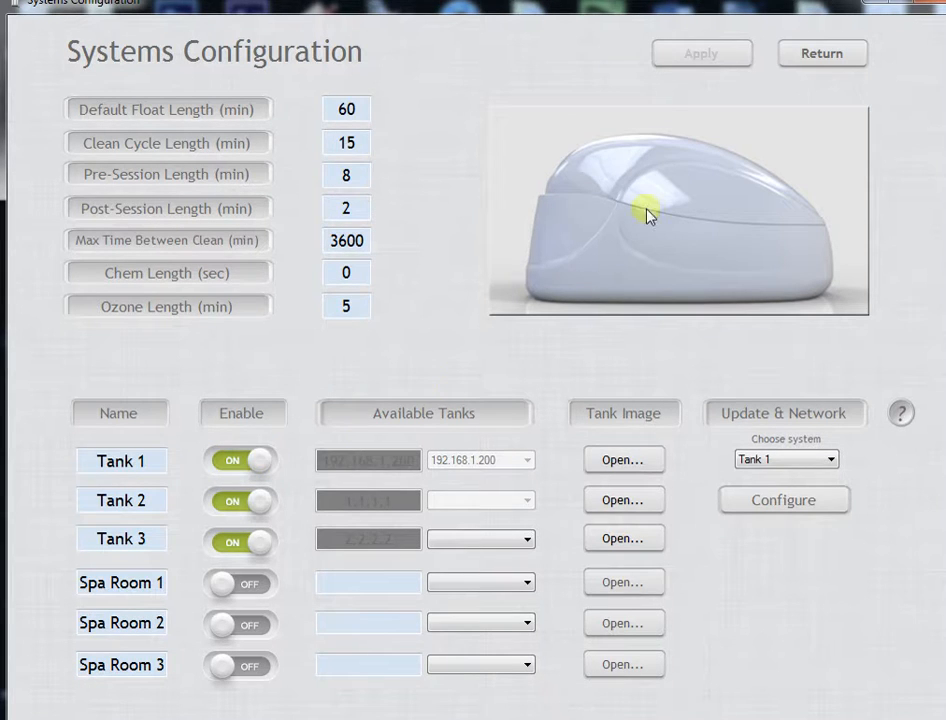
click(802, 57)
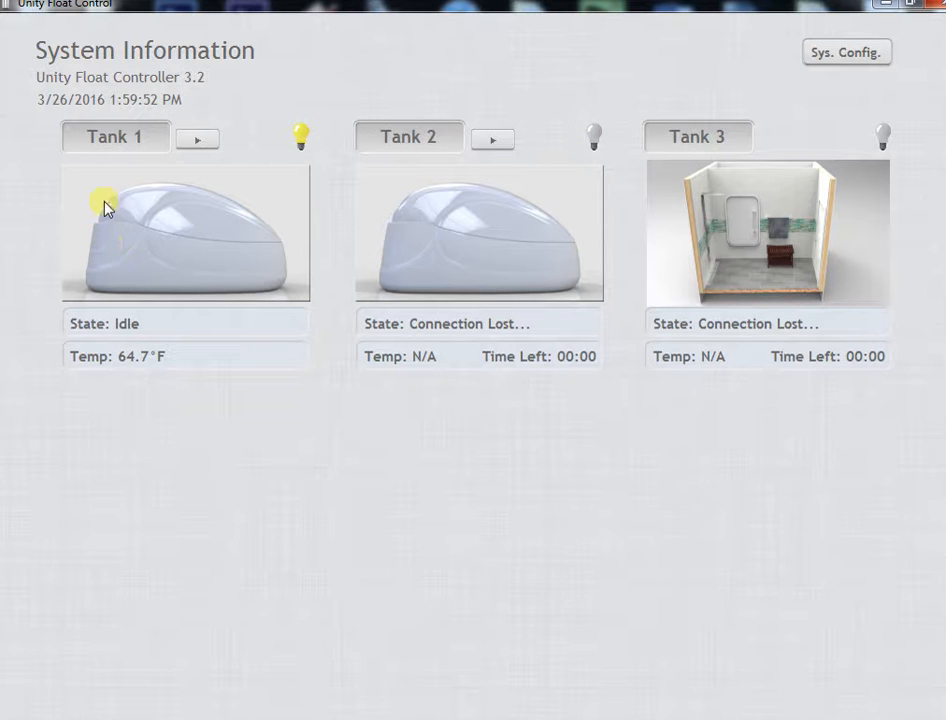
click(175, 243)
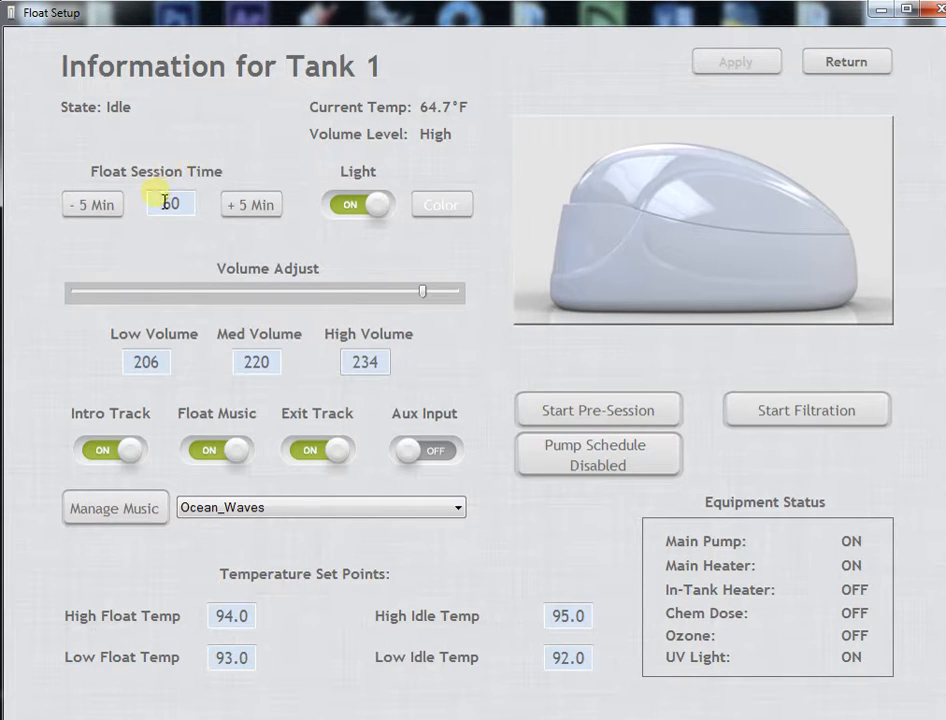
Set the float session time for Tank 1 to 78 minutes.
click(224, 206)
click(86, 205)
drag(198, 206, 137, 205)
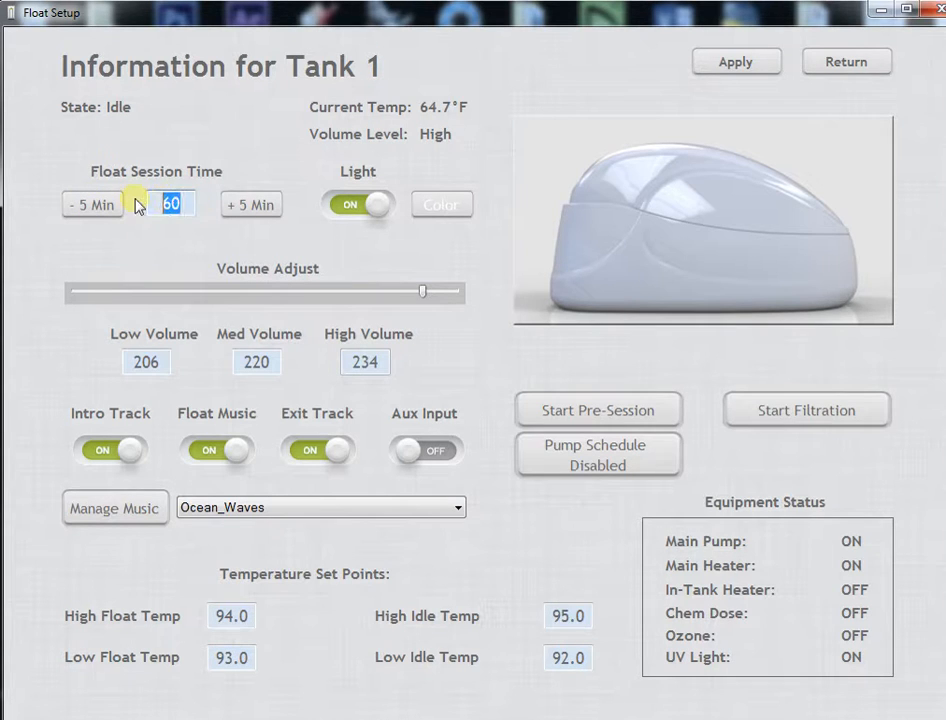
text(78)
Switch the tank light off and on again, and set its color to magenta.
click(362, 222)
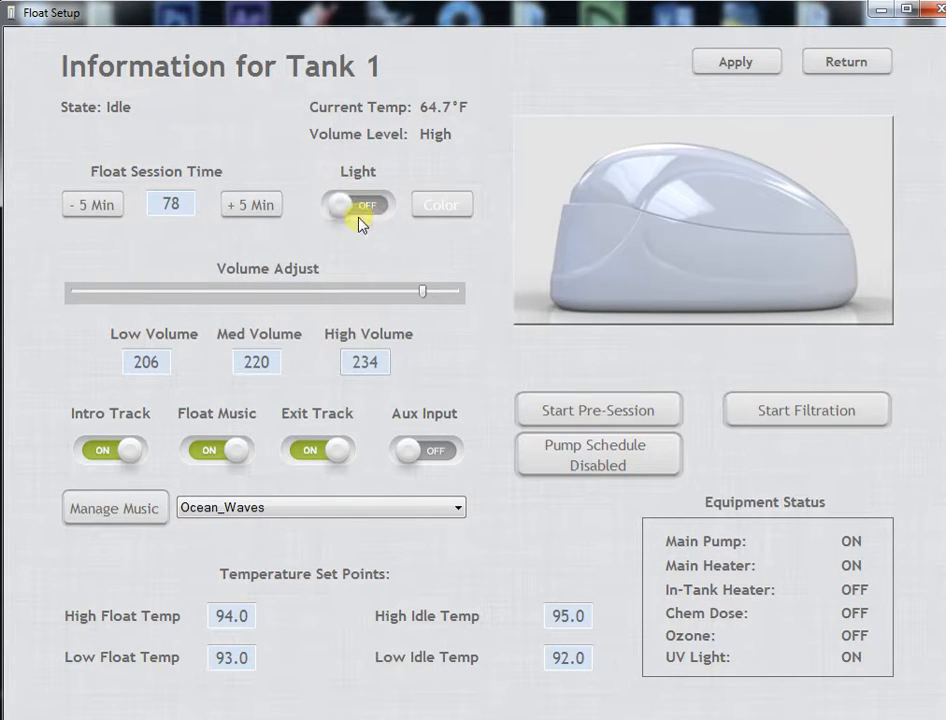
click(363, 211)
click(447, 207)
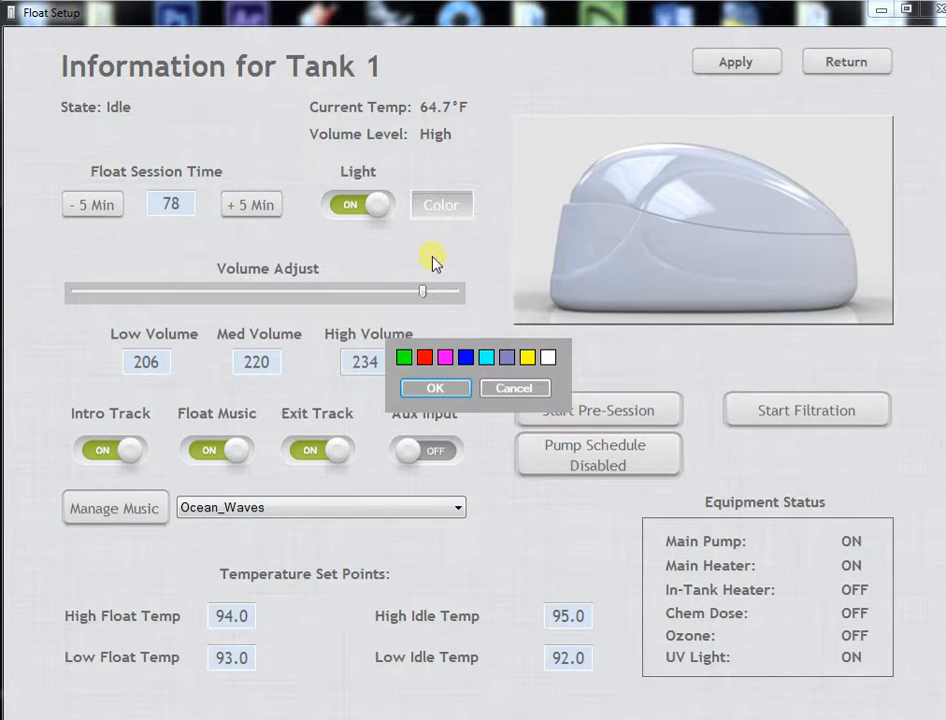
click(444, 357)
click(435, 388)
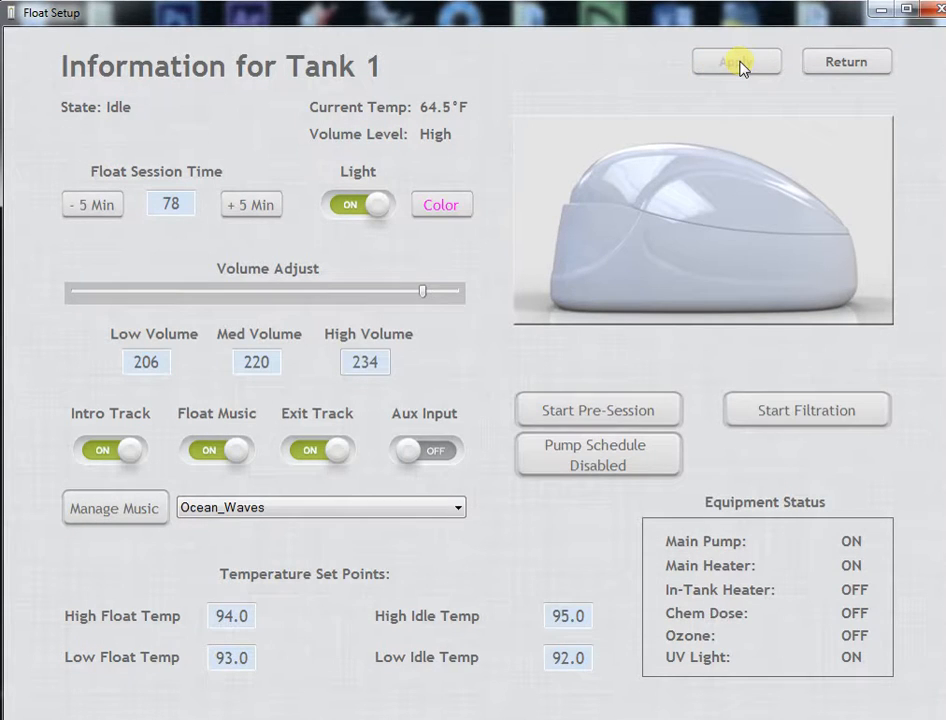
Adjust the tank volume levels to high 214, medium 180 and low 155, and apply the changes.
drag(426, 292, 384, 297)
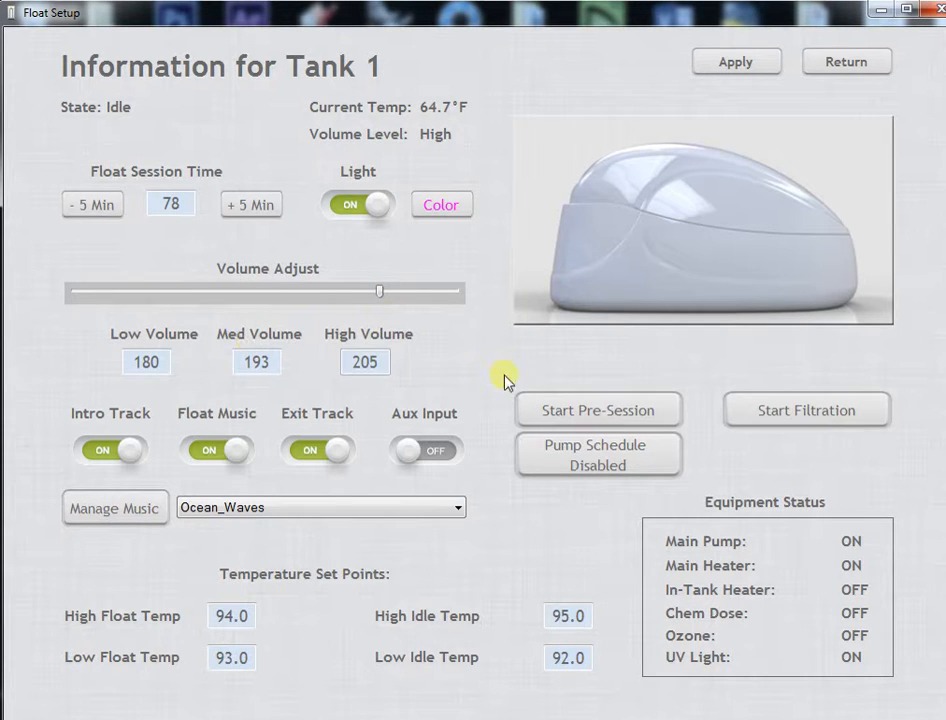
drag(382, 297, 394, 297)
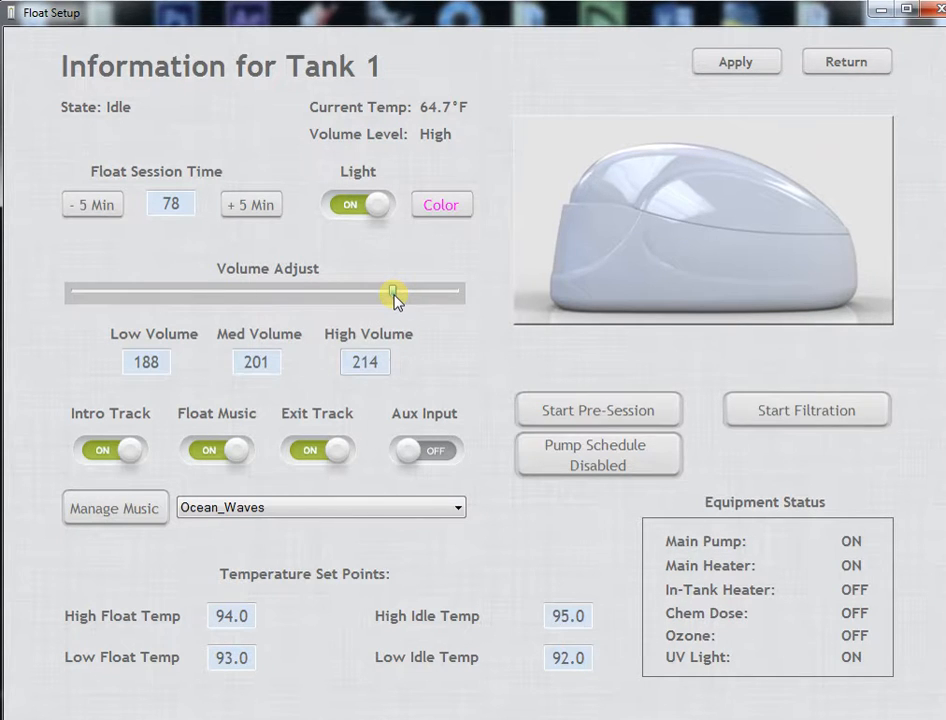
drag(279, 367, 196, 365)
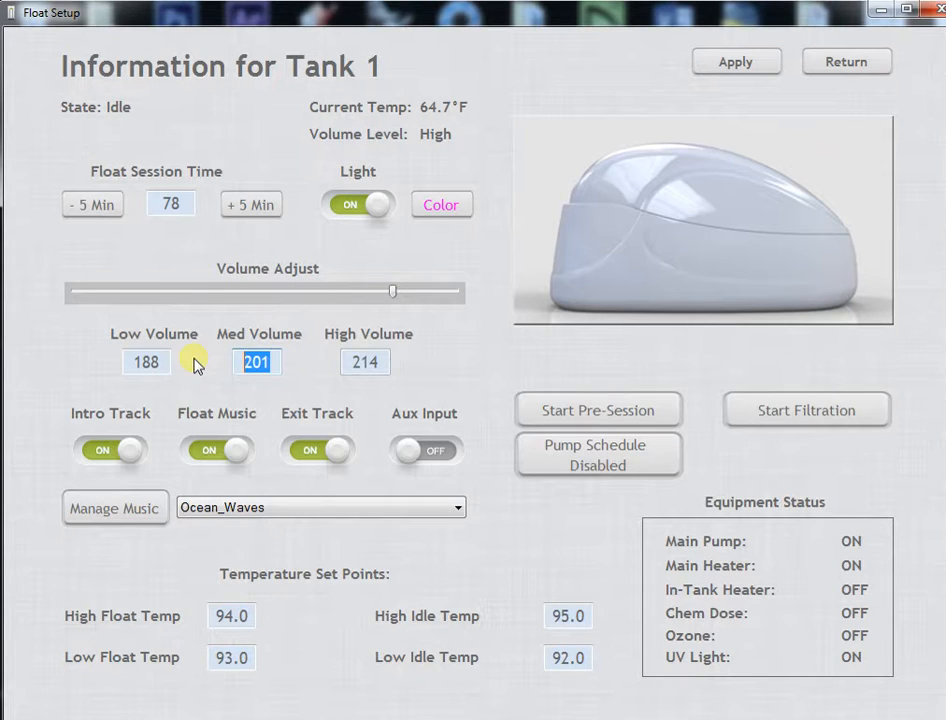
text(180)
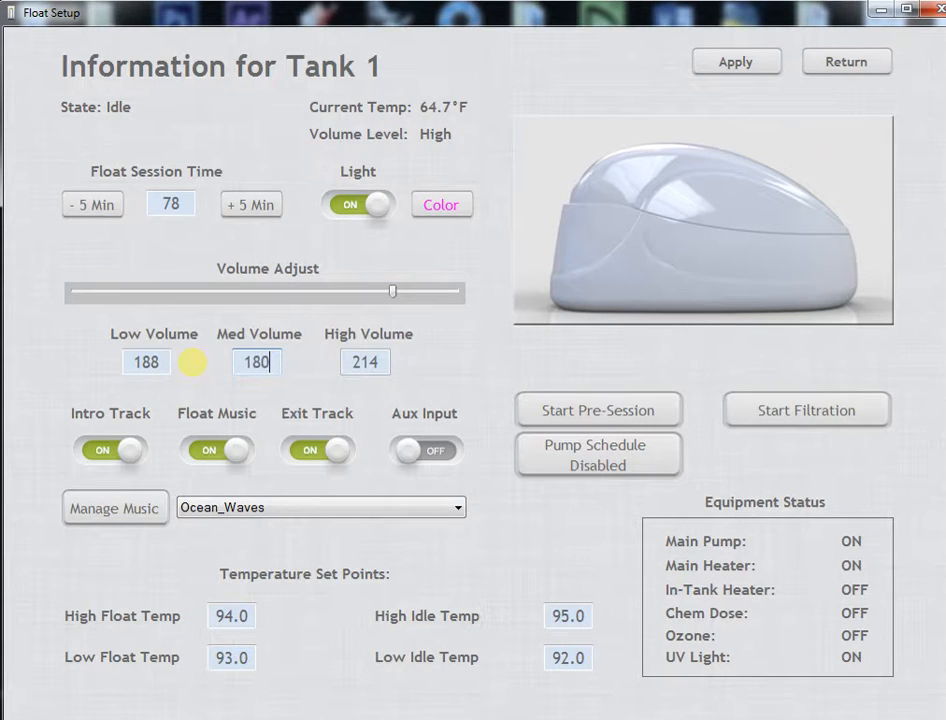
drag(165, 366, 90, 369)
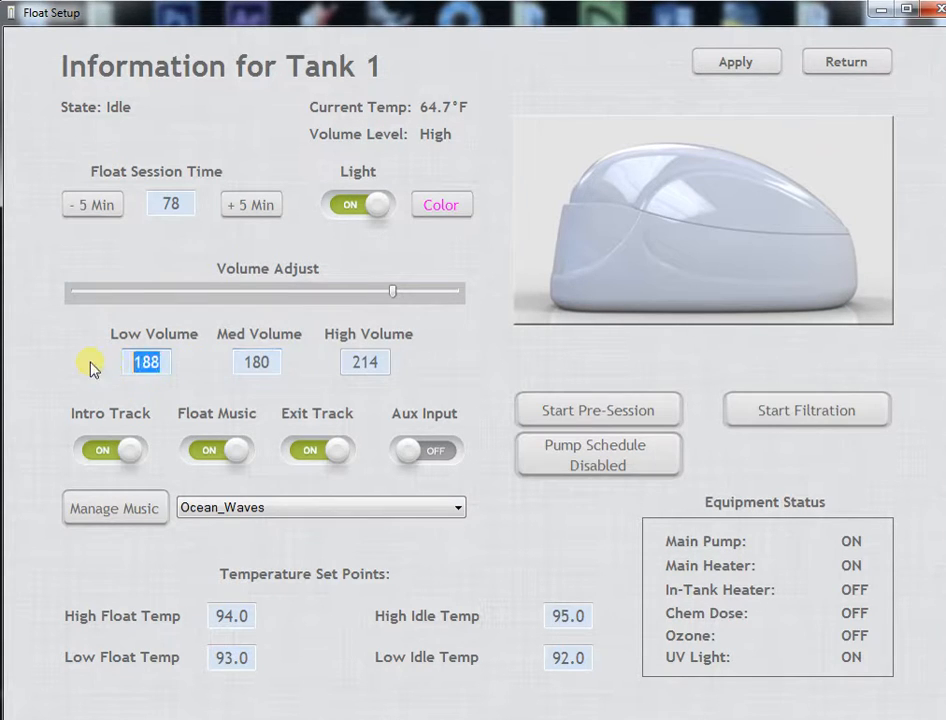
text(155)
click(716, 64)
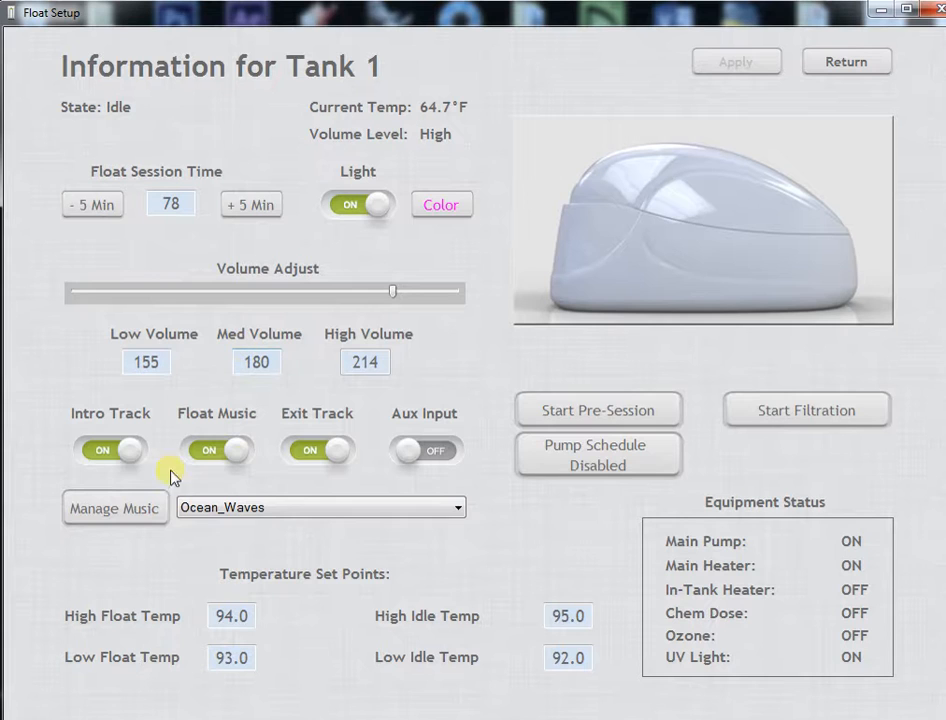
Toggle the Intro Track off and on, and the Aux Input on and off.
click(134, 453)
click(135, 456)
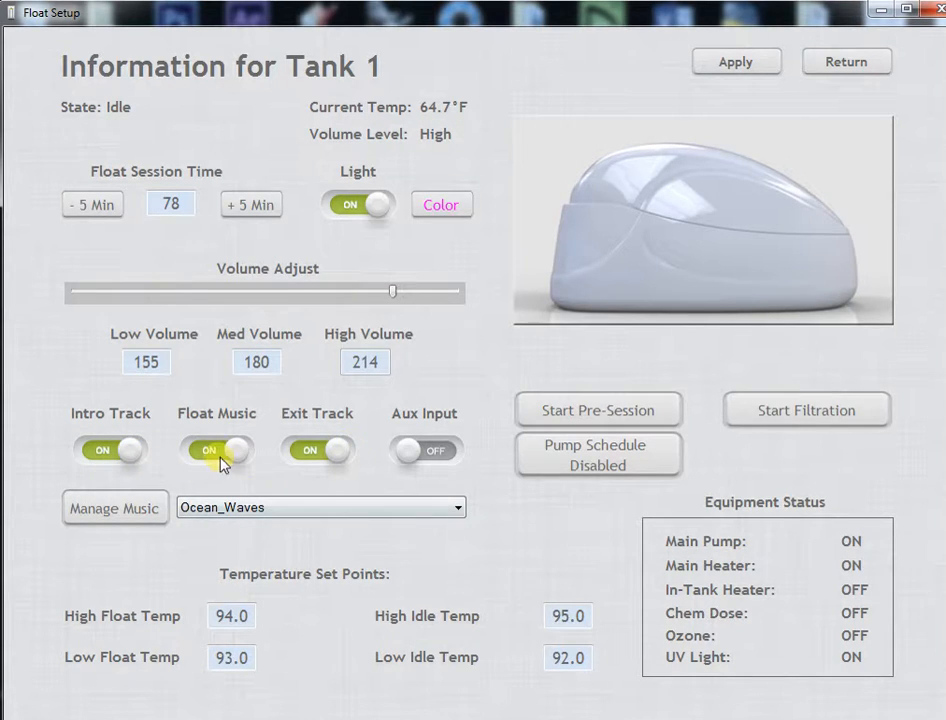
click(420, 458)
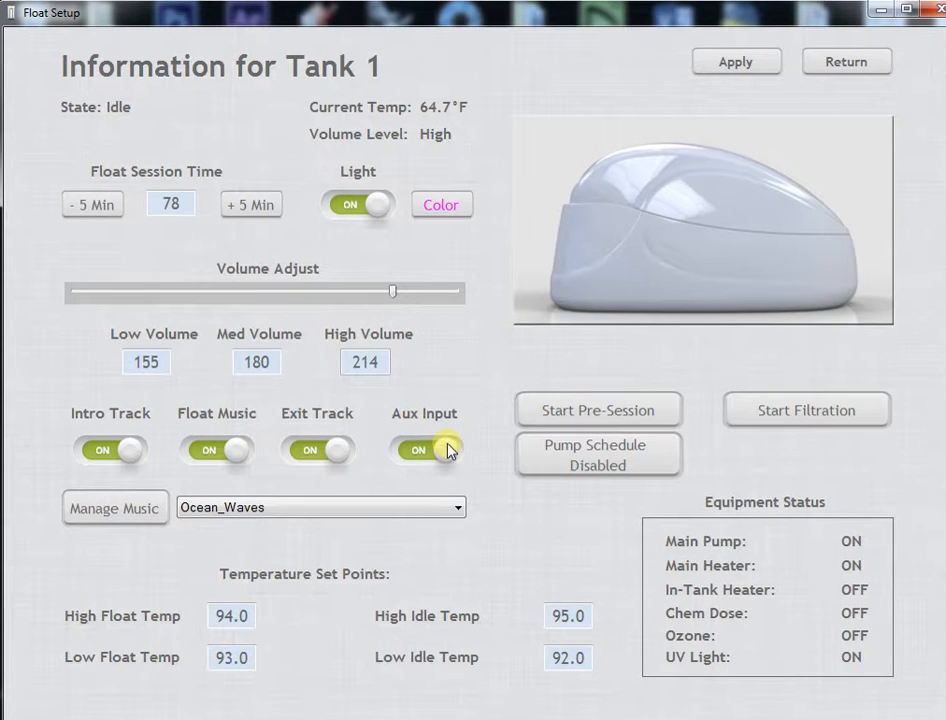
click(447, 451)
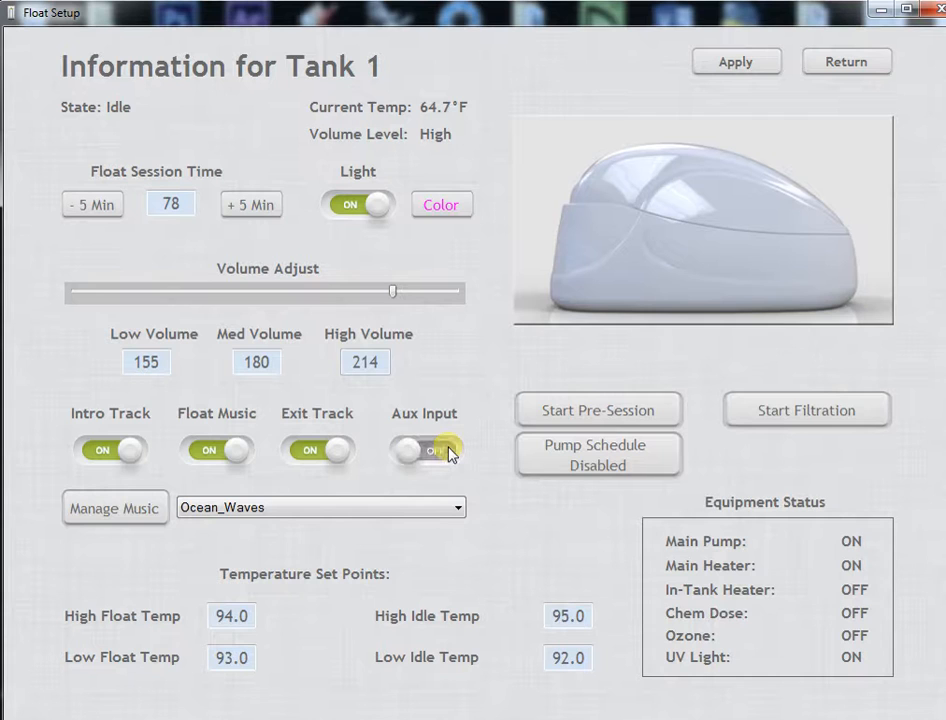
Examine the list of float directories in Tank 1's music manager and return to the tank settings.
click(124, 512)
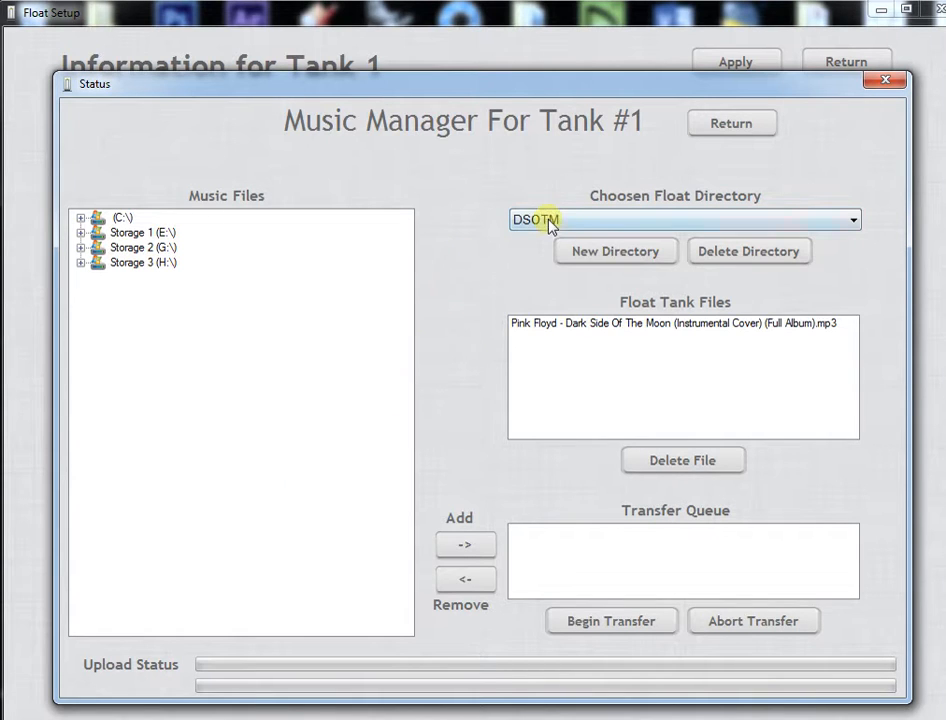
click(585, 220)
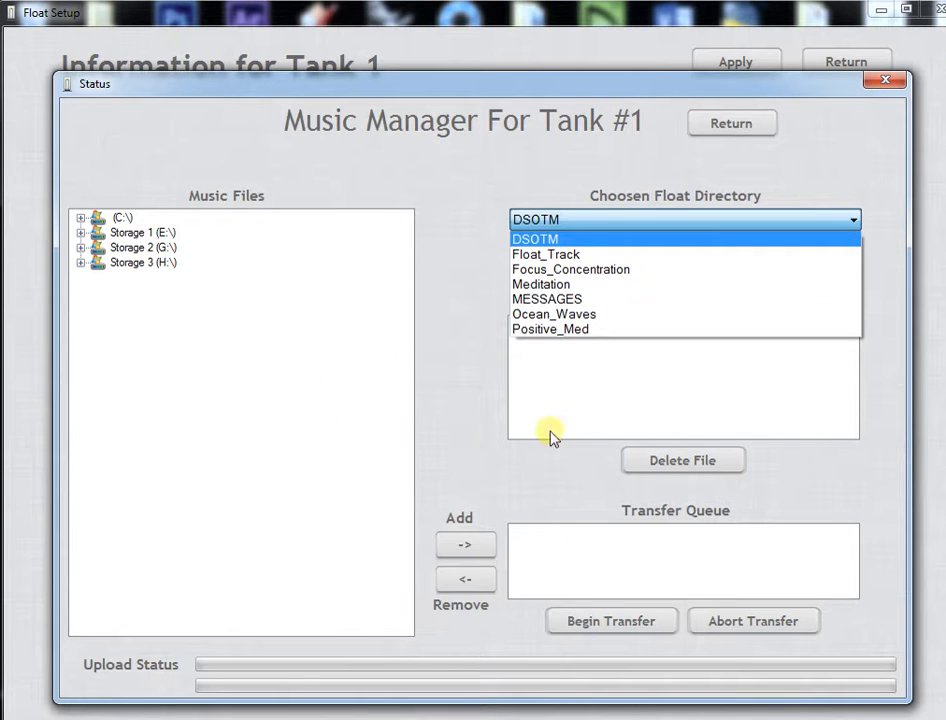
click(718, 137)
click(718, 137)
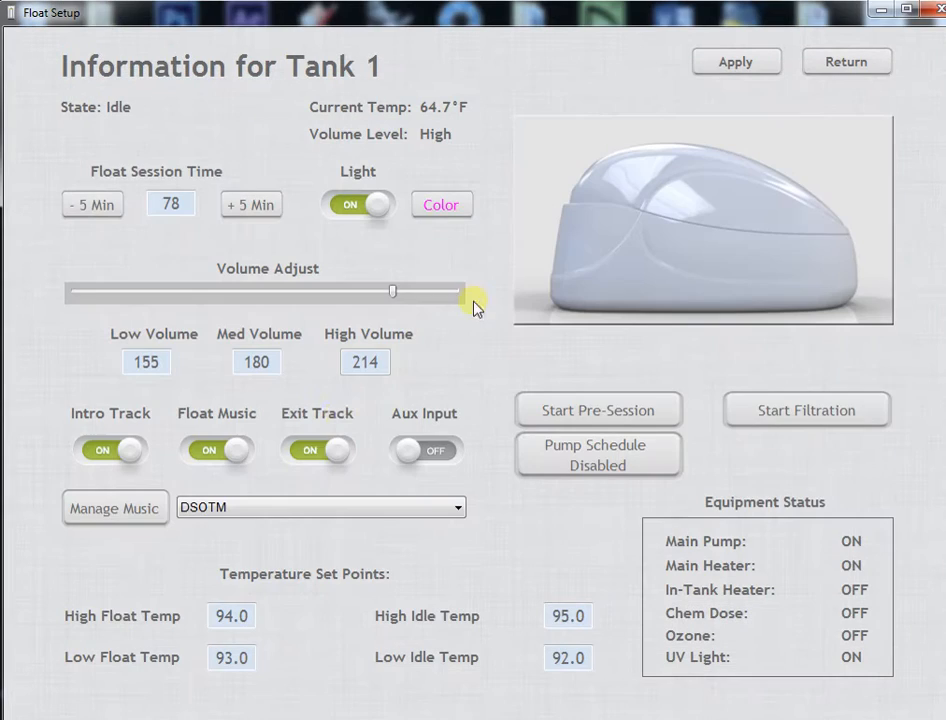
Select Meditation as the float music and set the float session time to 60 minutes.
click(297, 509)
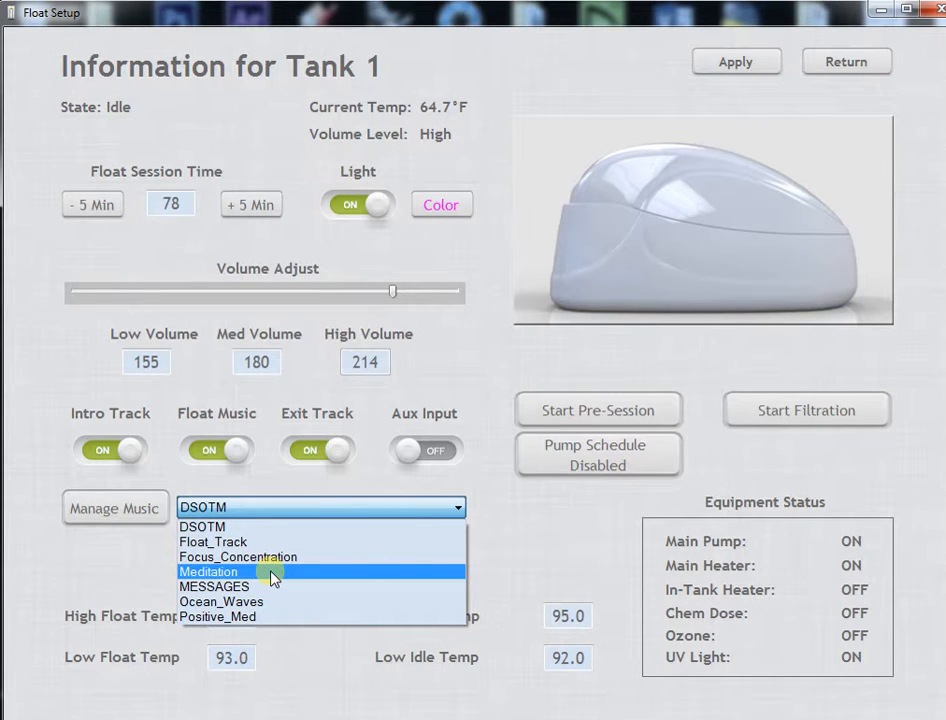
click(271, 575)
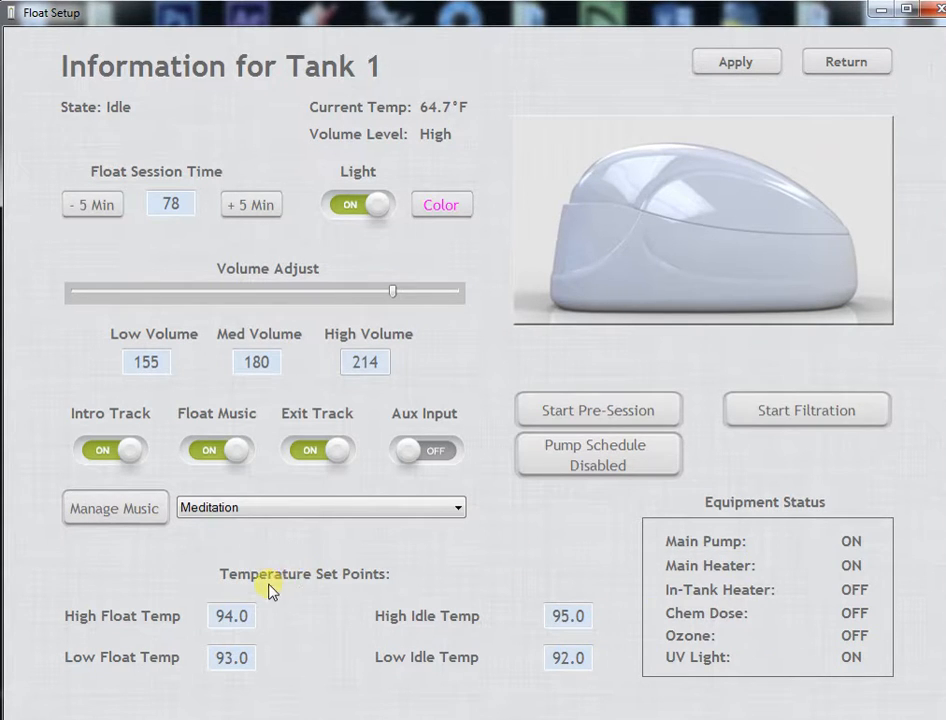
click(104, 208)
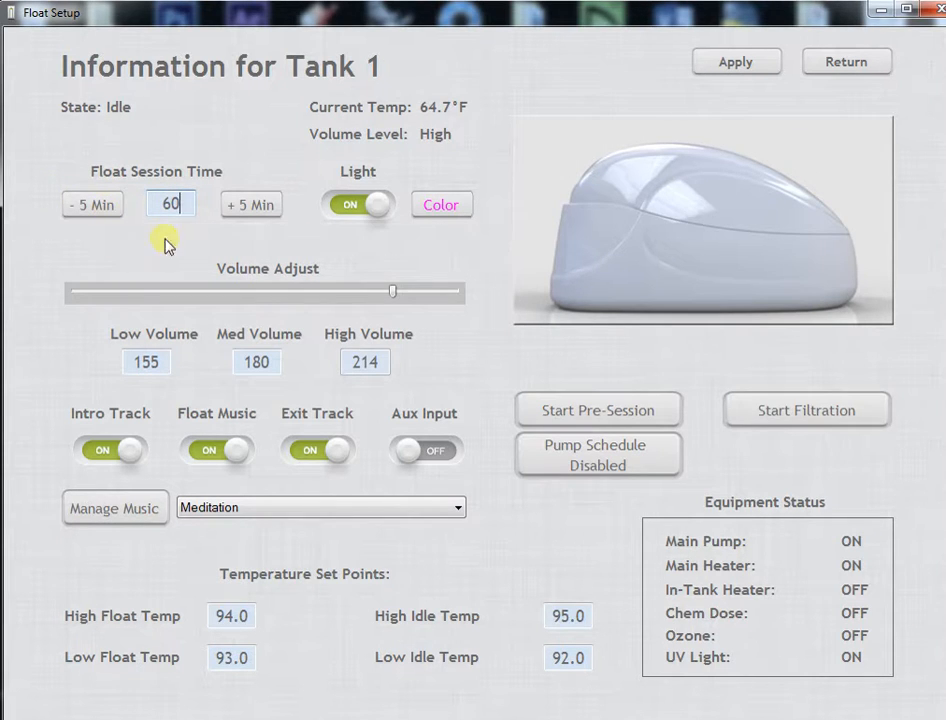
click(297, 515)
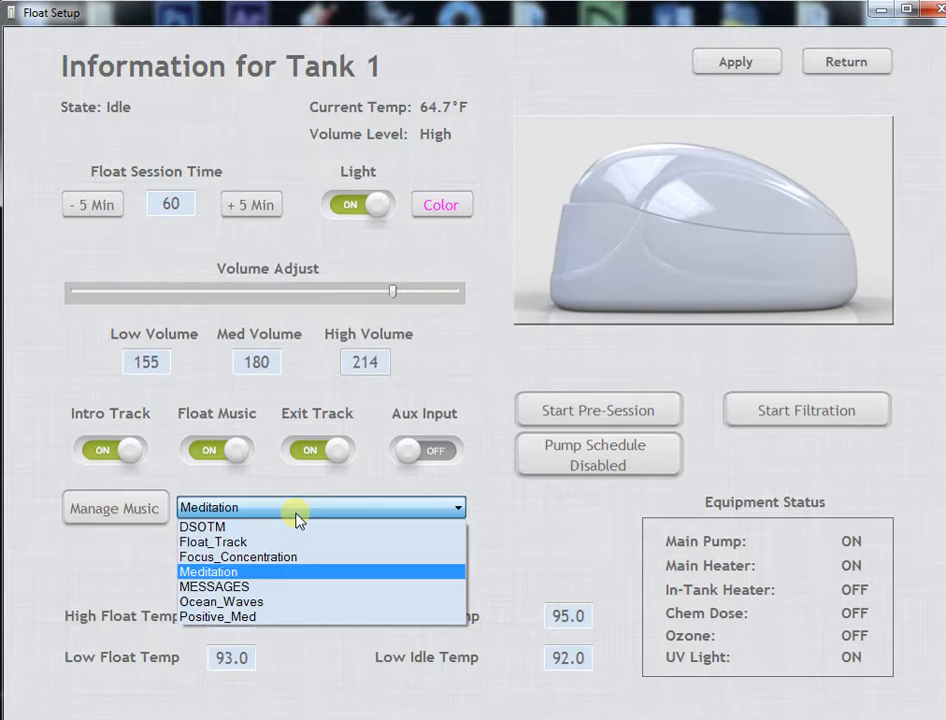
click(279, 573)
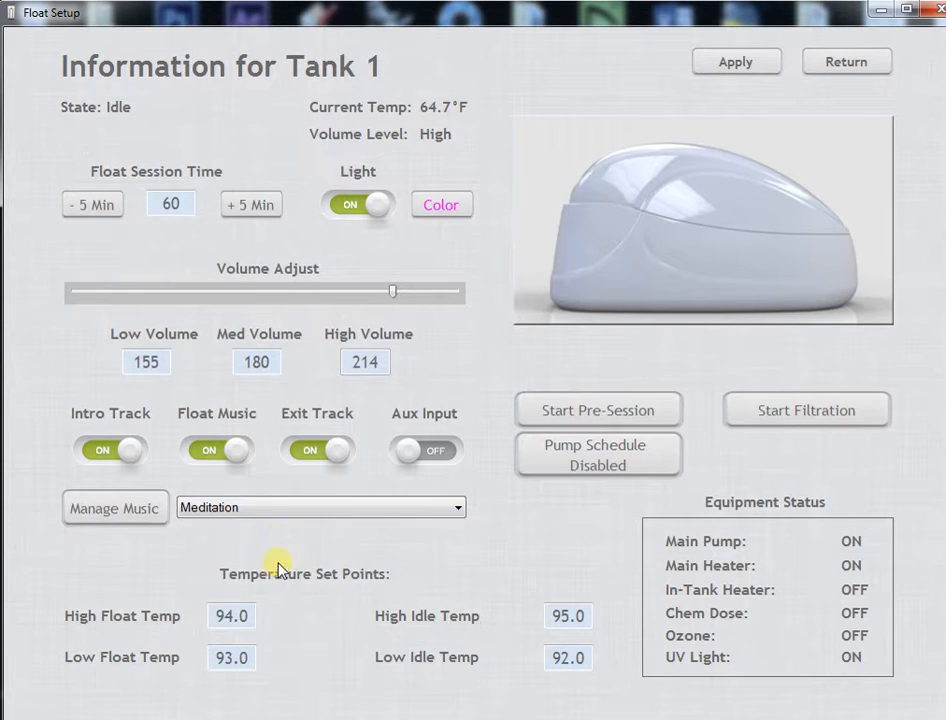
Start the pre-session for Tank 1 and skip ahead to starting the float session.
click(599, 402)
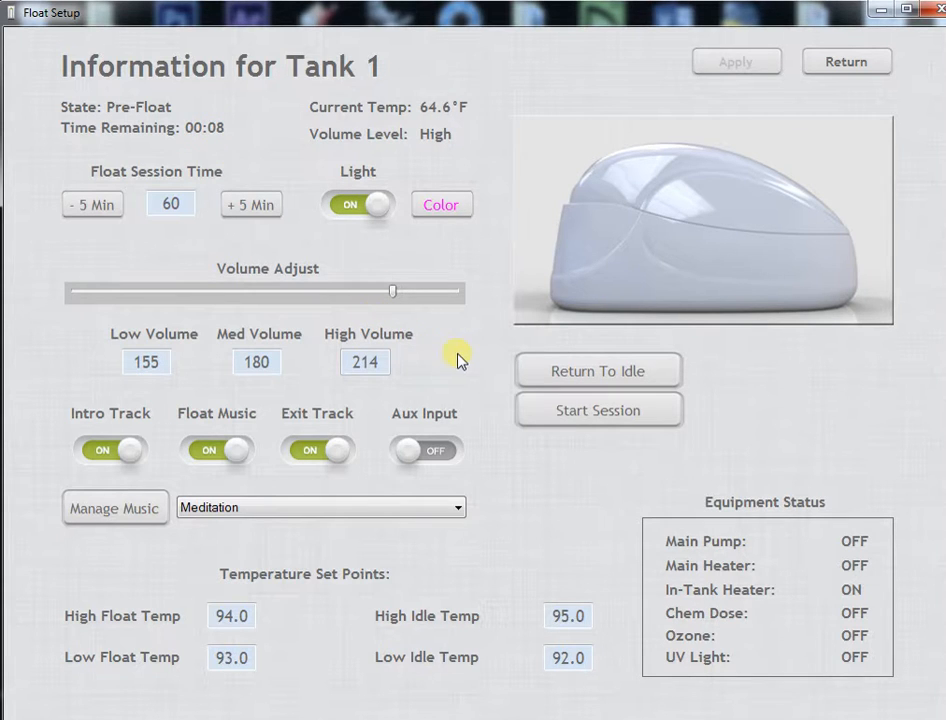
click(600, 414)
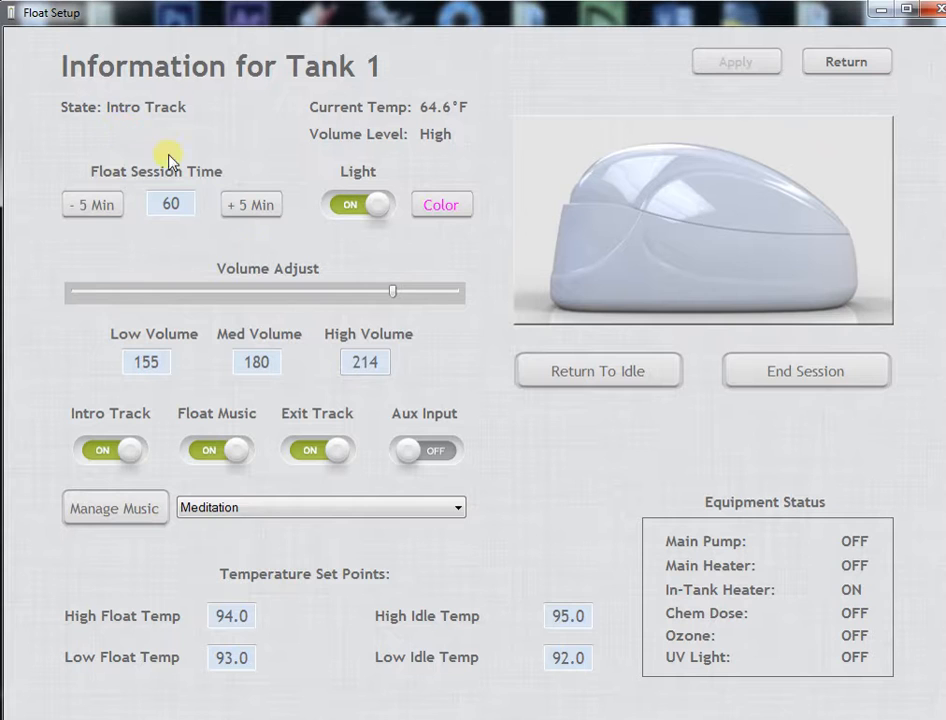
During the intro track, raise the high volume to 255 and lower it to 208, applying each change.
drag(391, 292, 486, 287)
click(757, 62)
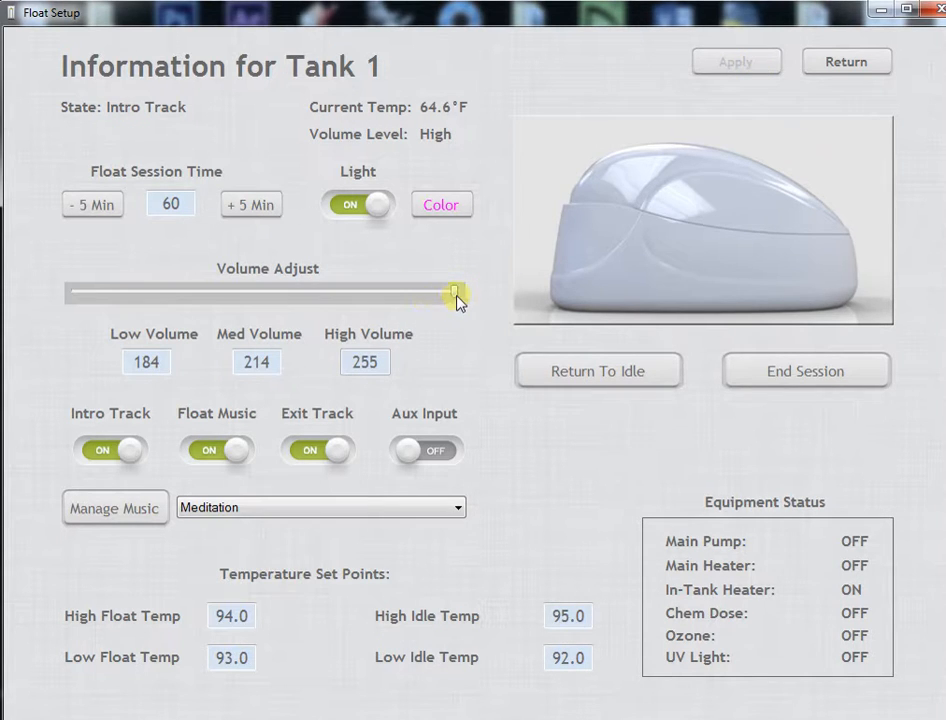
drag(455, 292, 382, 293)
click(733, 63)
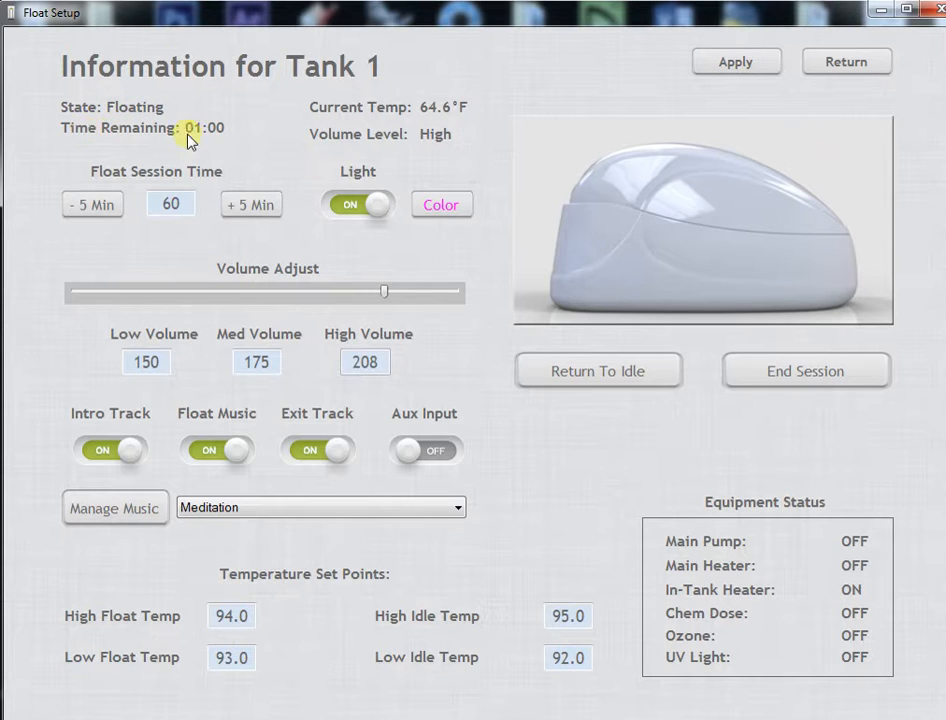
While the tank is floating, raise the volume to near maximum and bring the high volume down to 211, applying each change.
drag(383, 293, 456, 293)
click(752, 61)
drag(456, 296, 389, 293)
click(730, 64)
End the float session for Tank 1 and confirm the warning.
click(785, 373)
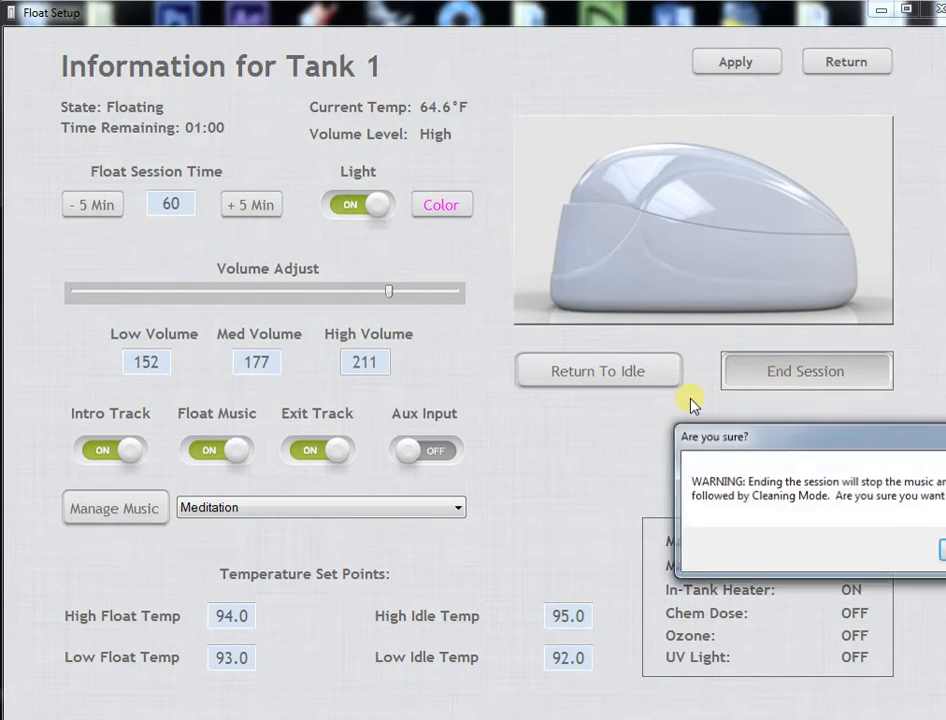
drag(883, 440, 469, 357)
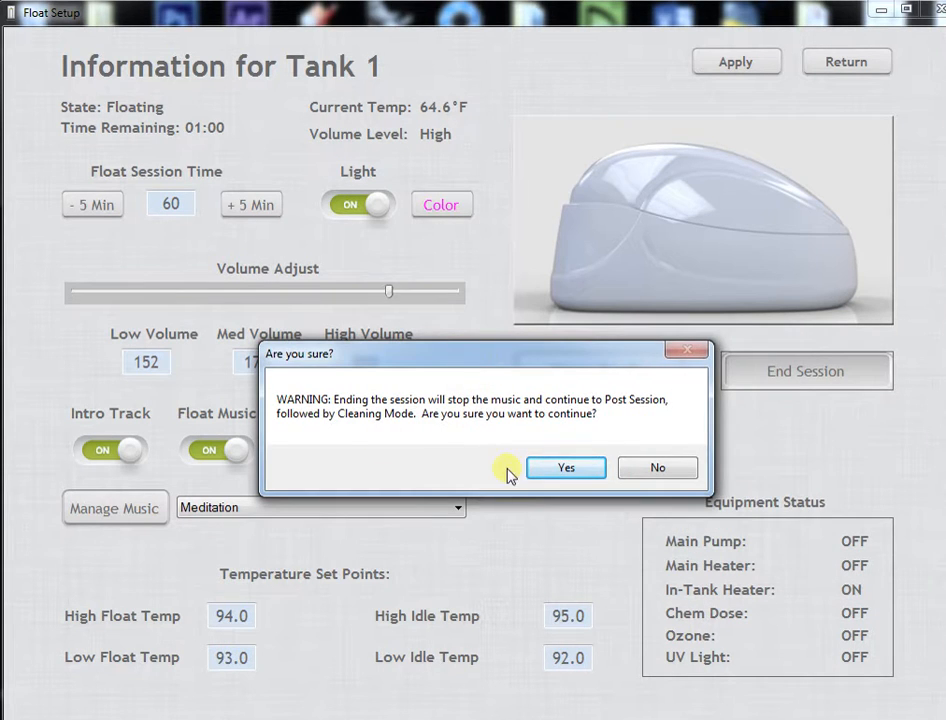
click(583, 472)
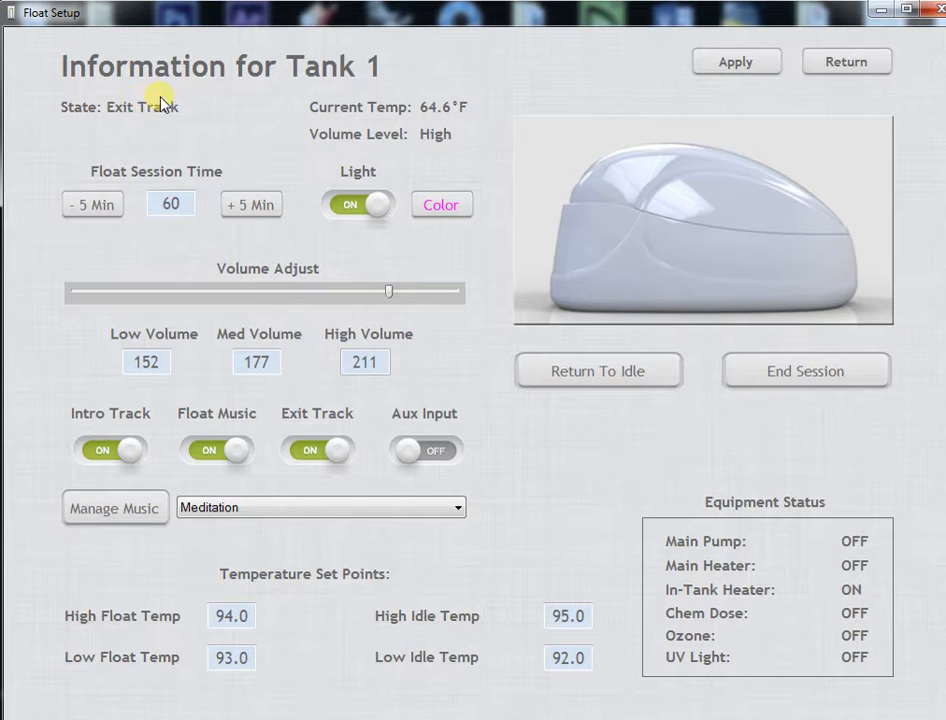
Raise the high volume to 253 during the exit track and apply the change.
drag(393, 293, 452, 292)
click(764, 66)
click(738, 64)
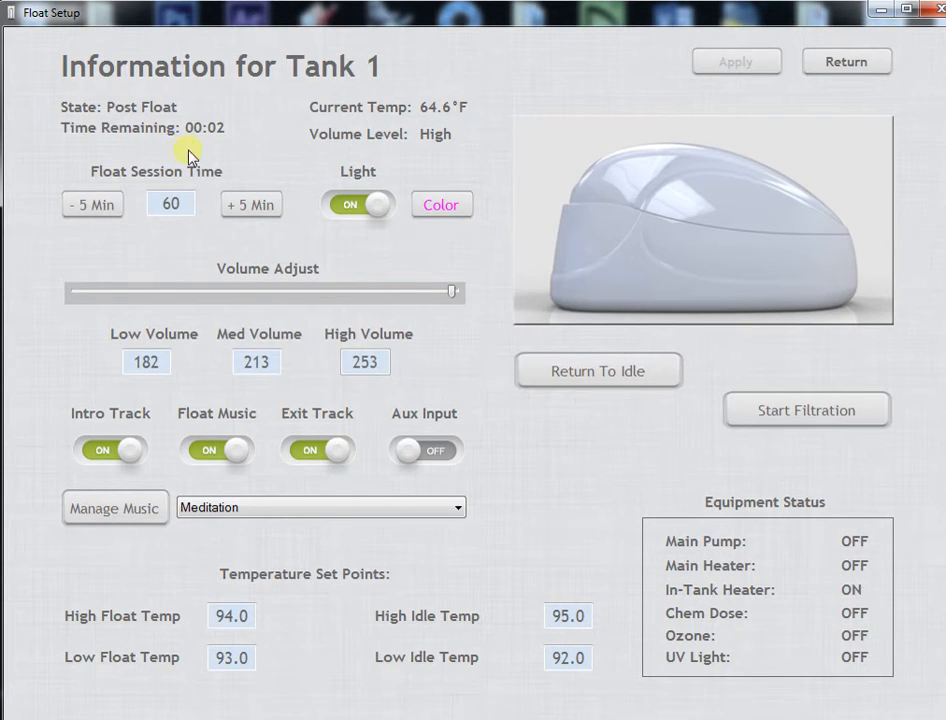
Start filtration for Tank 1 from the post-float state and confirm forcing it into cleaning.
click(814, 411)
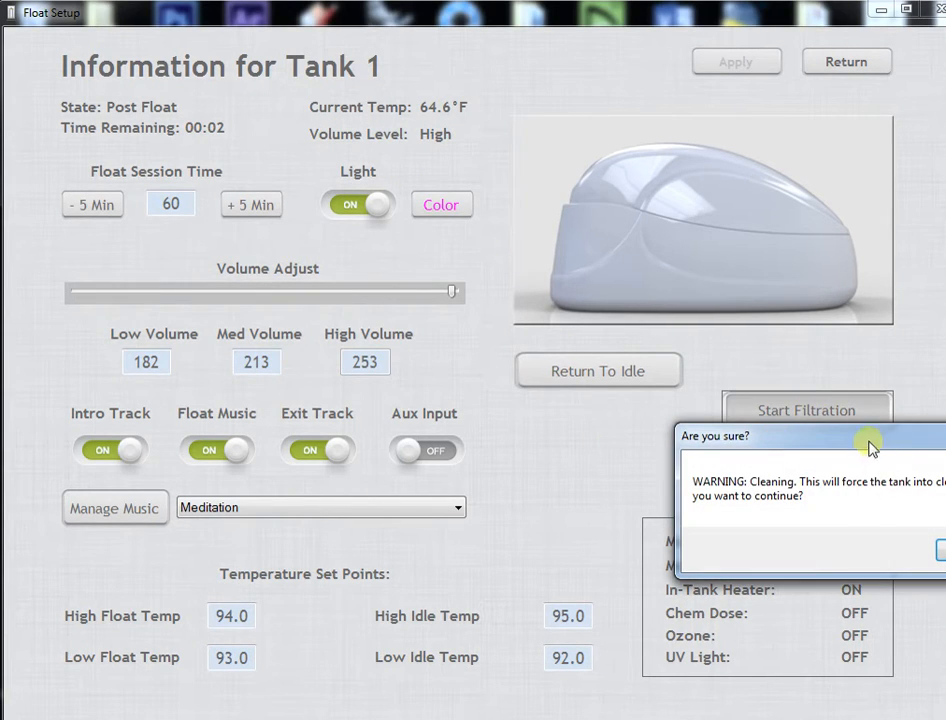
click(629, 470)
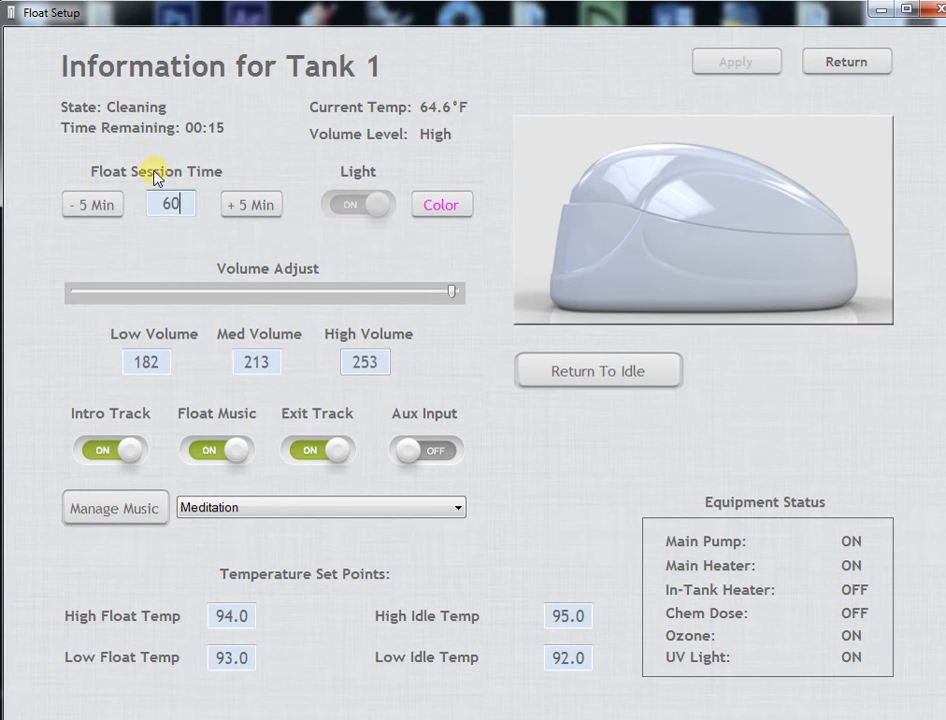
Return Tank 1 to idle and confirm skipping the rest of the cleaning cycle.
click(558, 380)
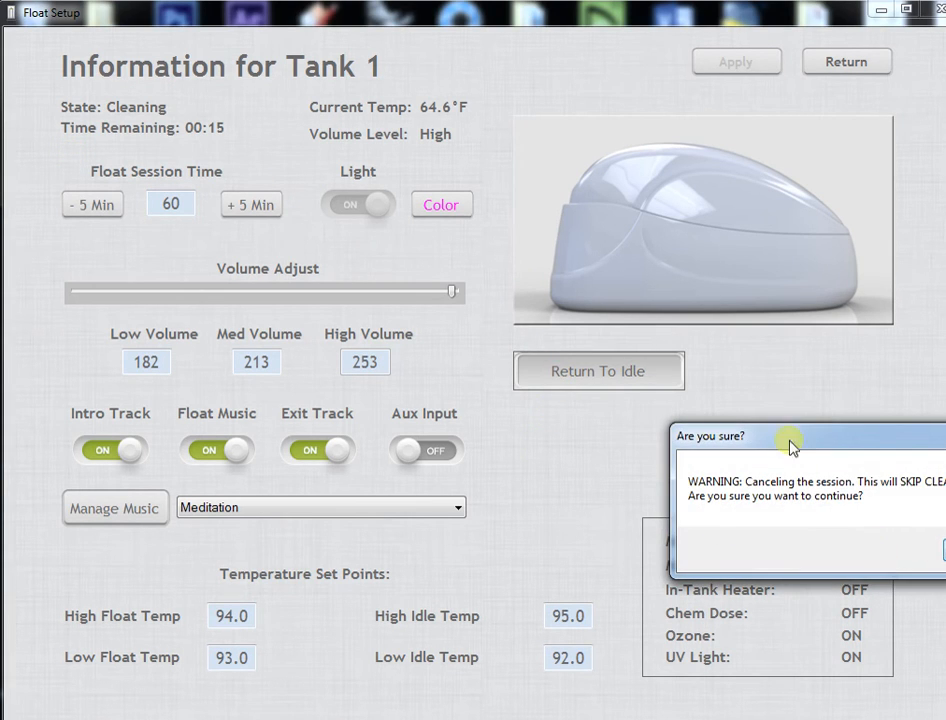
drag(788, 445, 545, 405)
click(645, 500)
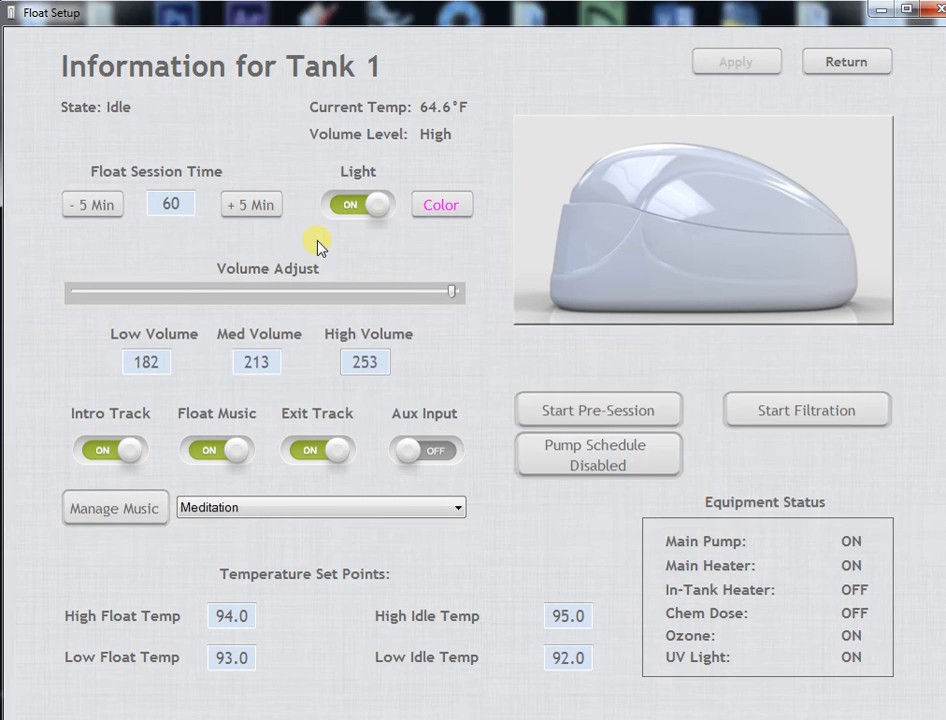